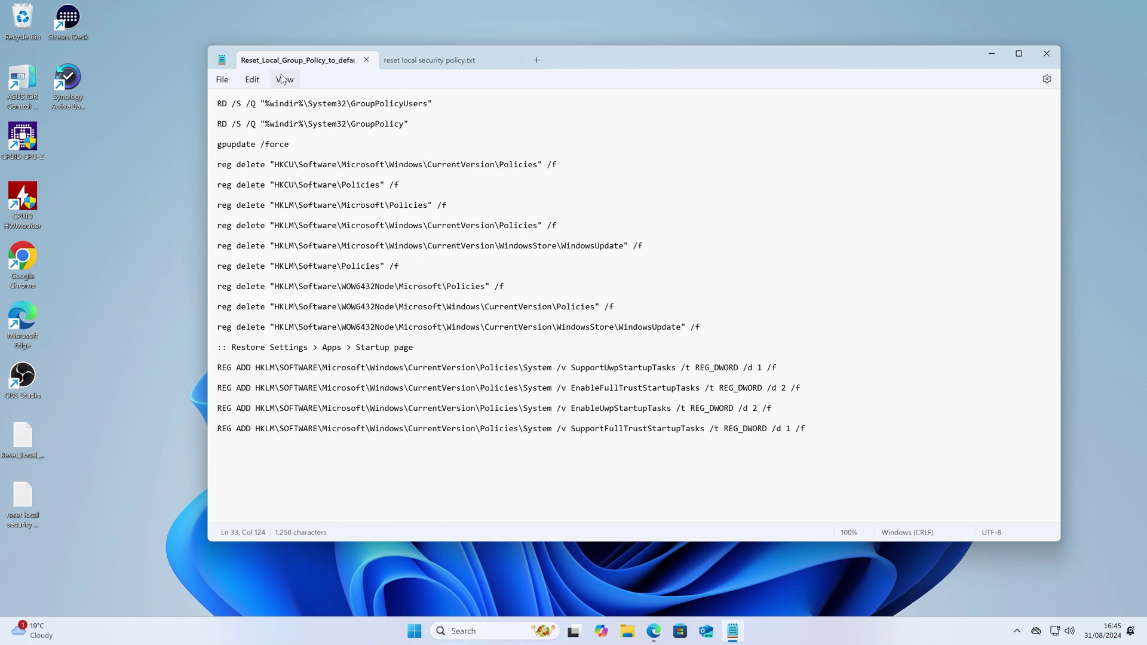
Copy the one-line secedit command from 'reset local security policy.txt'.
left_click(405, 61)
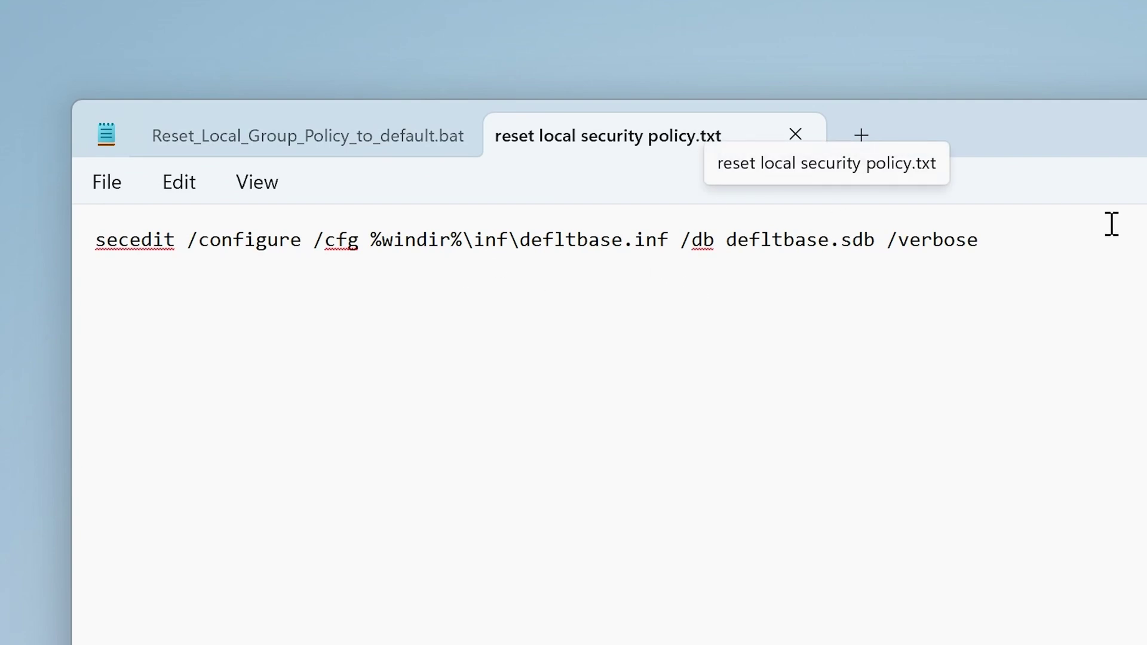
left_click_drag(983, 248, 96, 259)
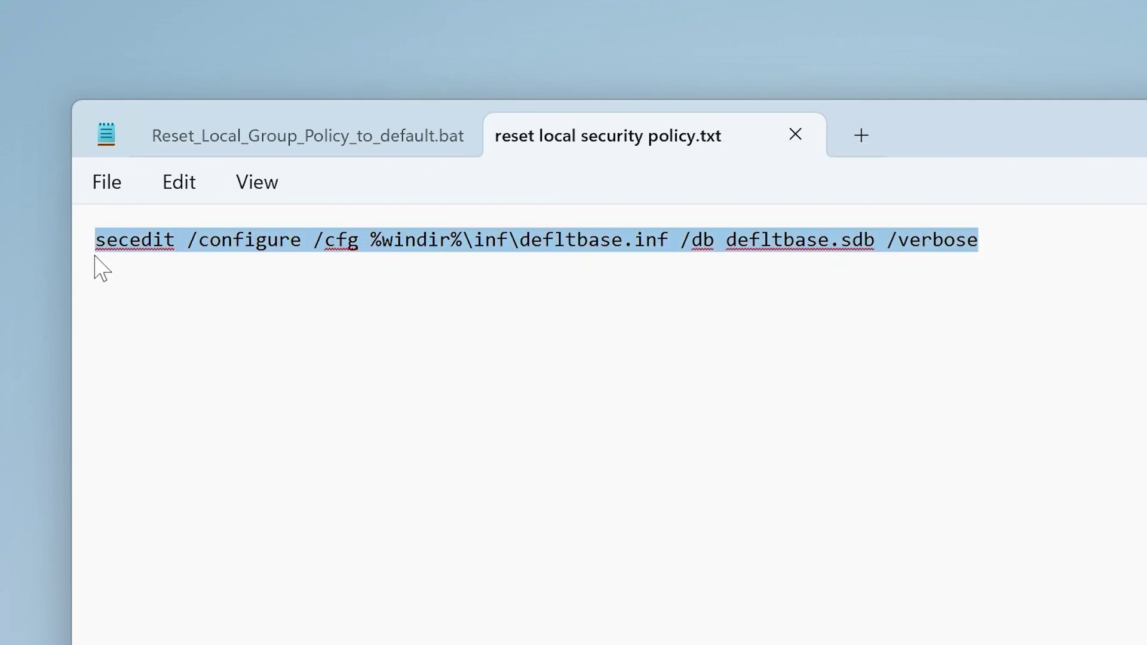
right_click(149, 240)
left_click(226, 403)
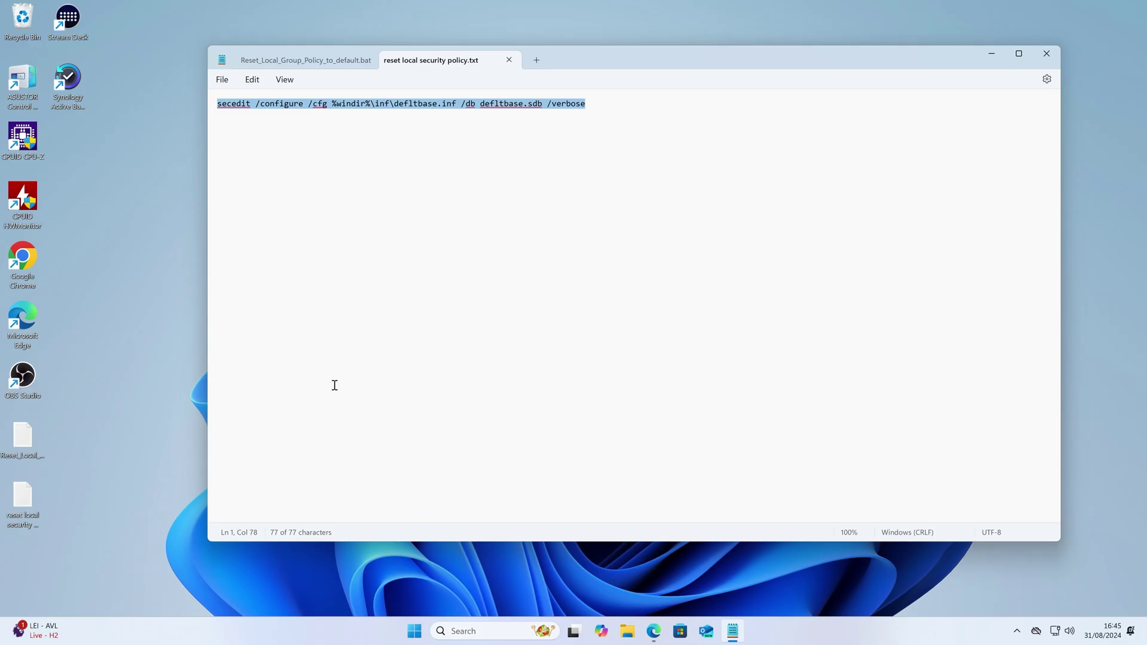
Run the copied secedit reset command in an administrator Command Prompt.
left_click(415, 630)
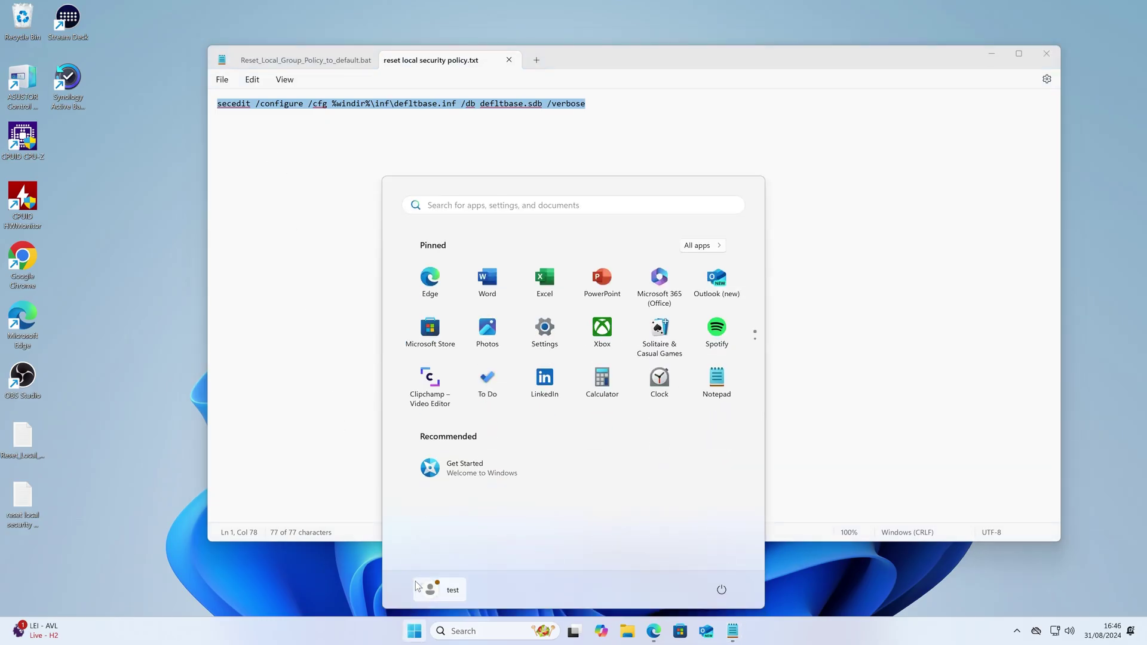
type("cmd")
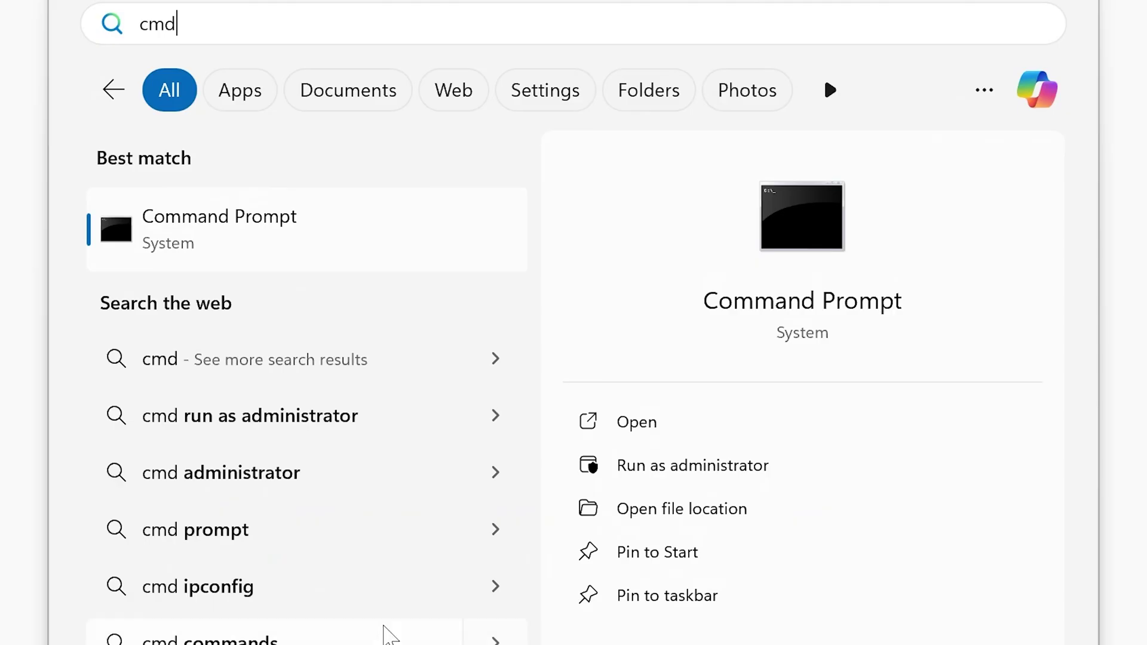
right_click(760, 333)
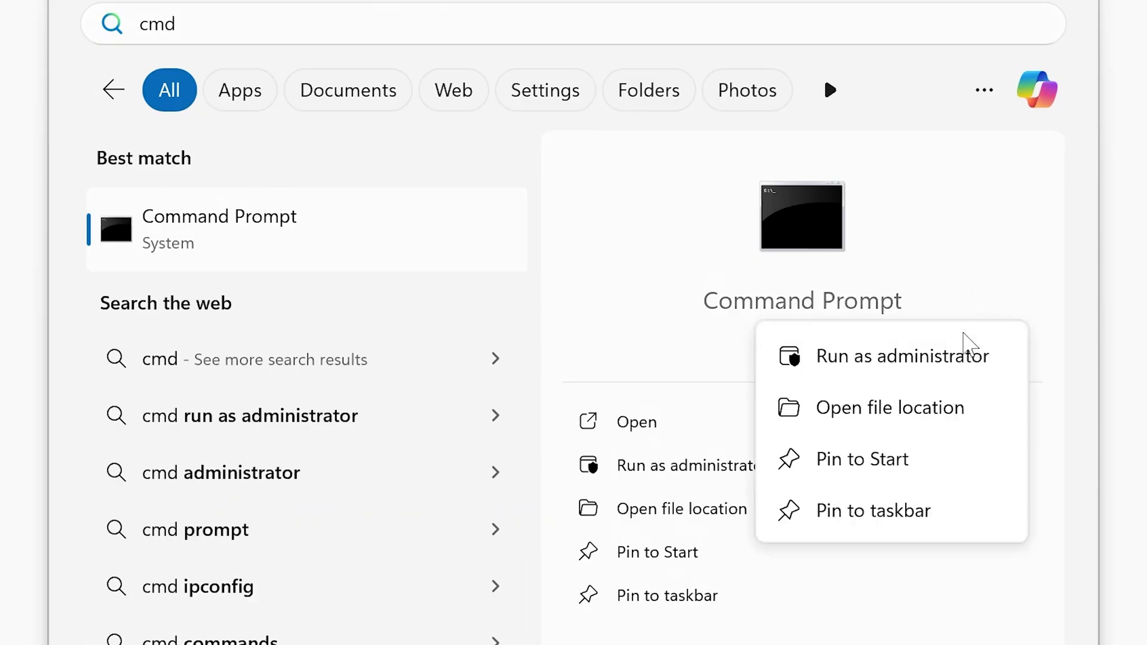
left_click(883, 356)
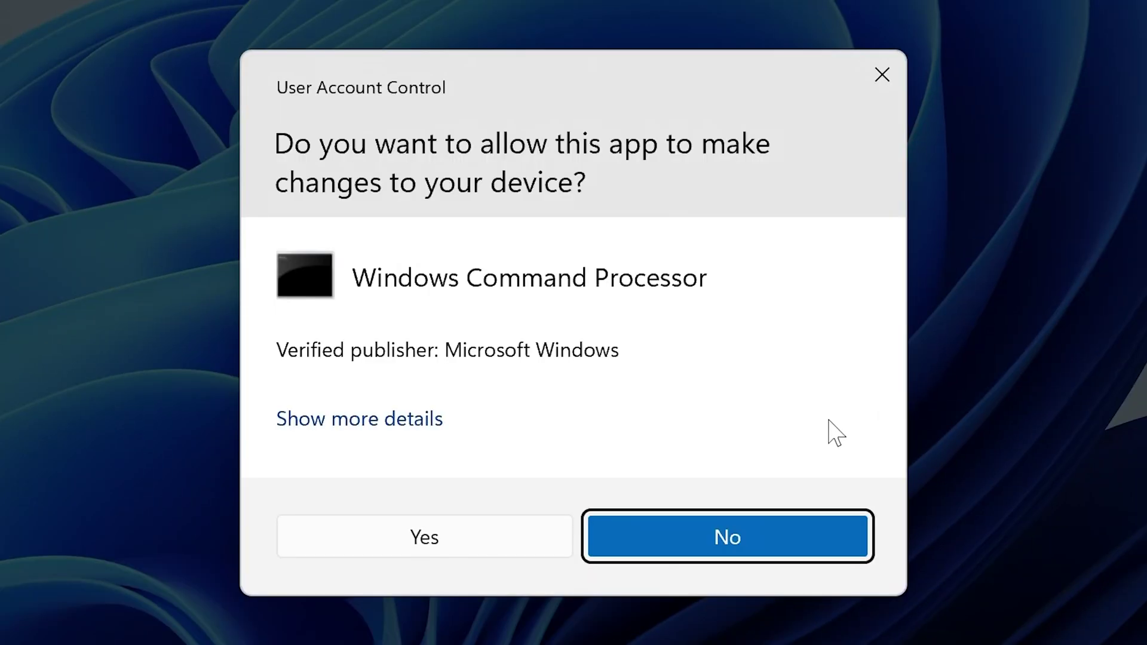
left_click(446, 540)
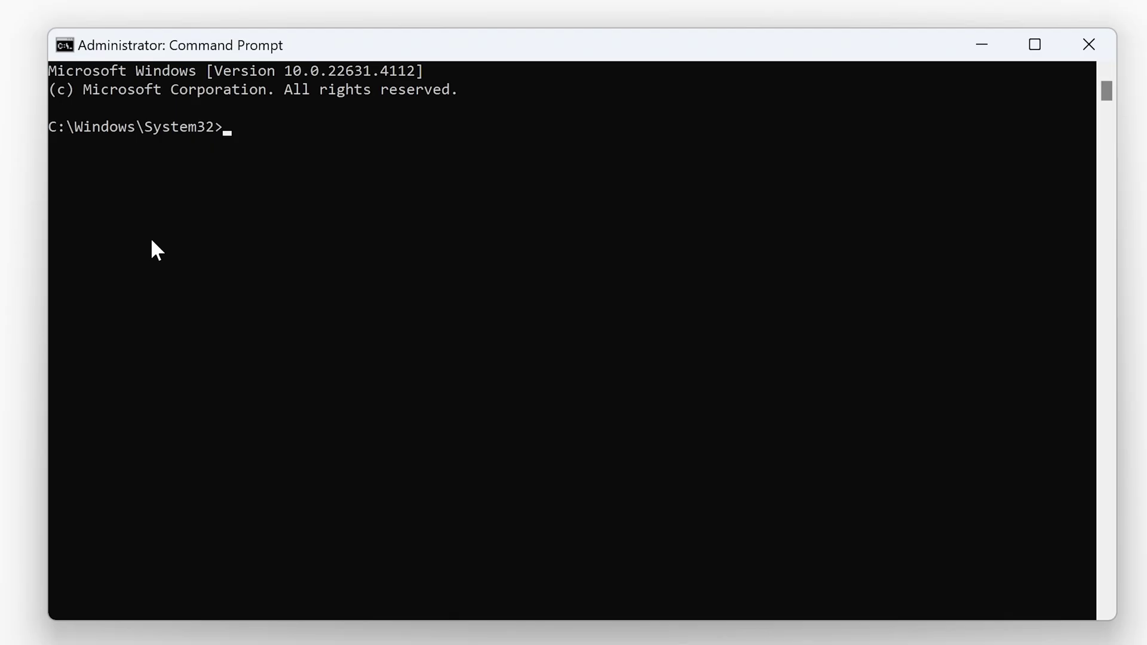
type("secedit /configure /cfg %windir%\\inf\\defltbase.inf /db defltbase.sdb /verbose")
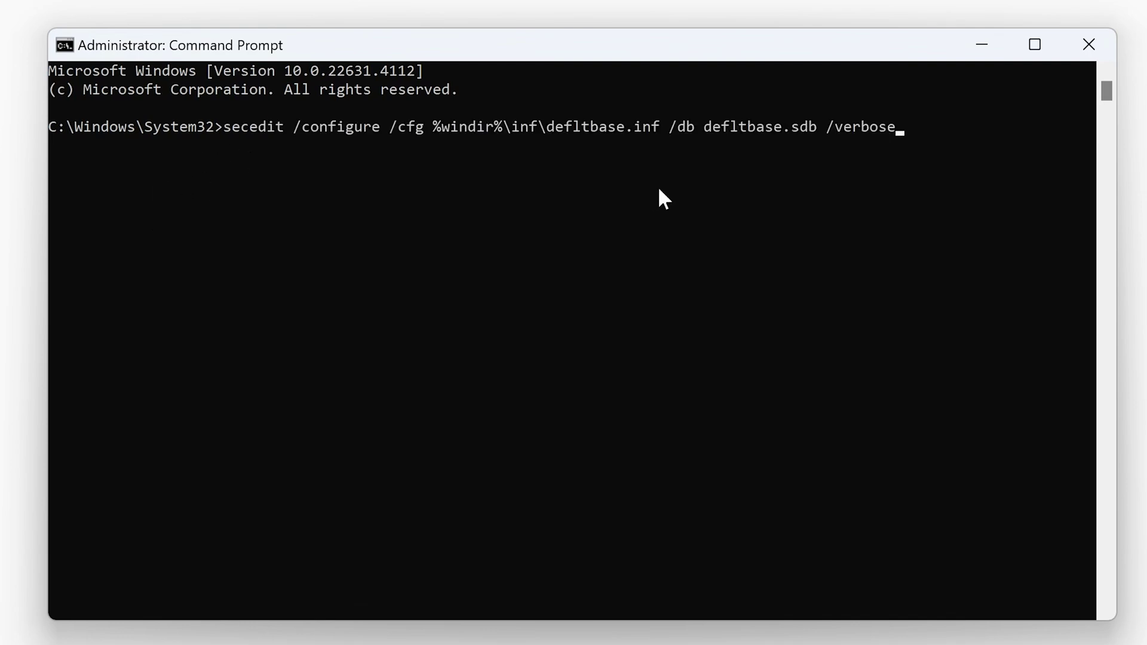
key("Return")
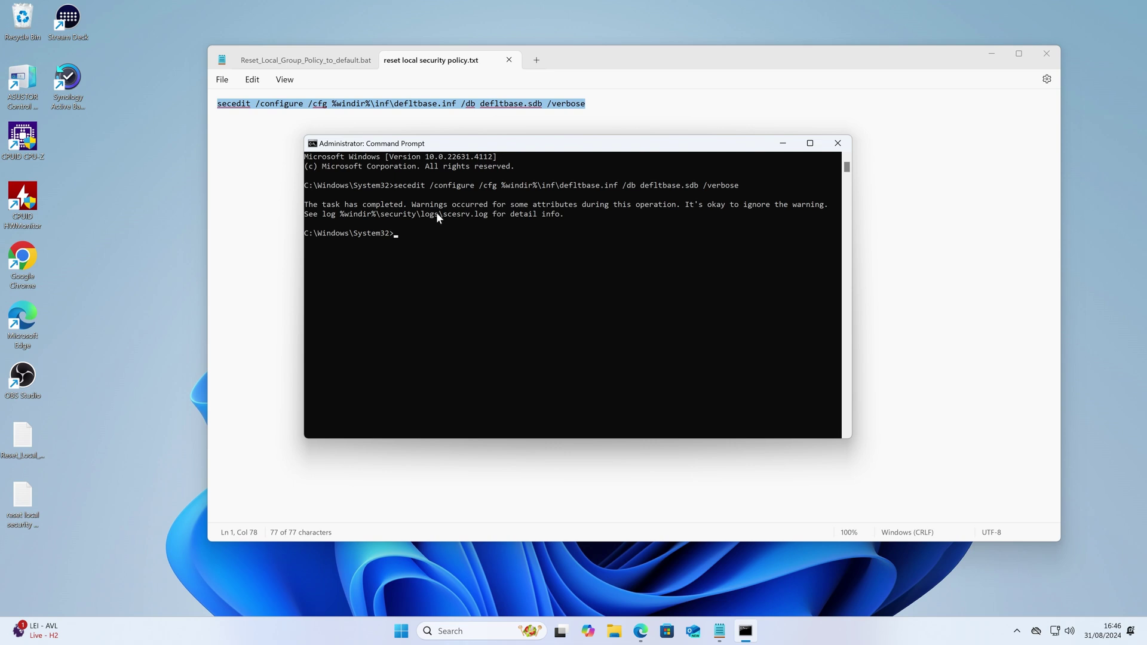
Close Command Prompt and bring up the group policy reset file in Notepad.
left_click(836, 143)
left_click(309, 60)
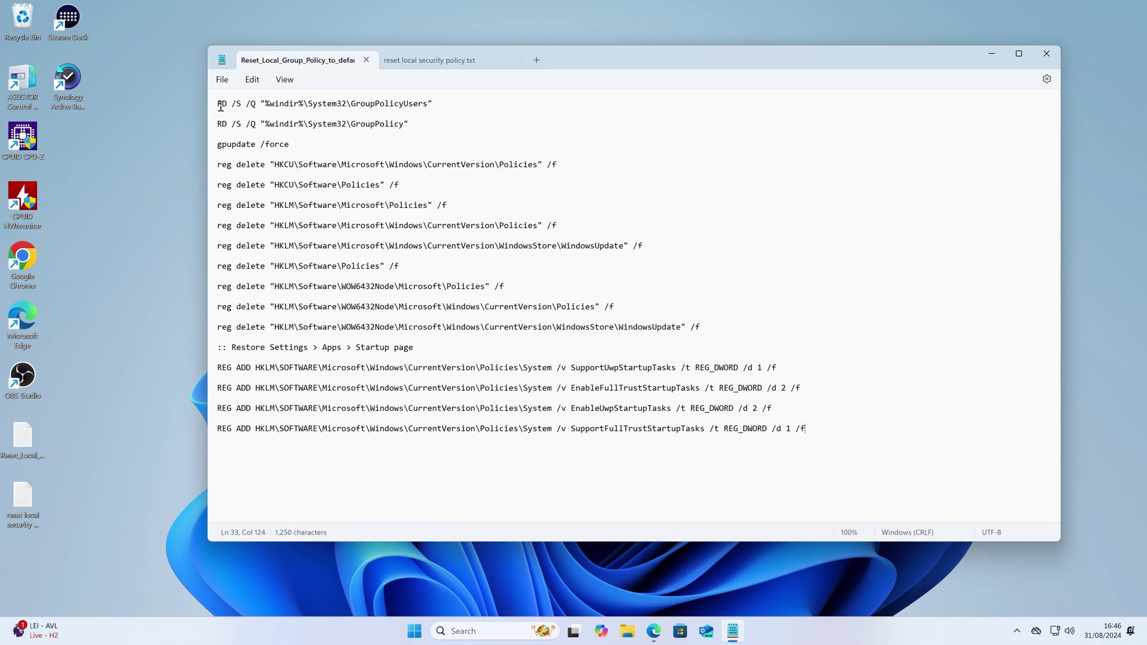
left_click_drag(223, 105, 321, 108)
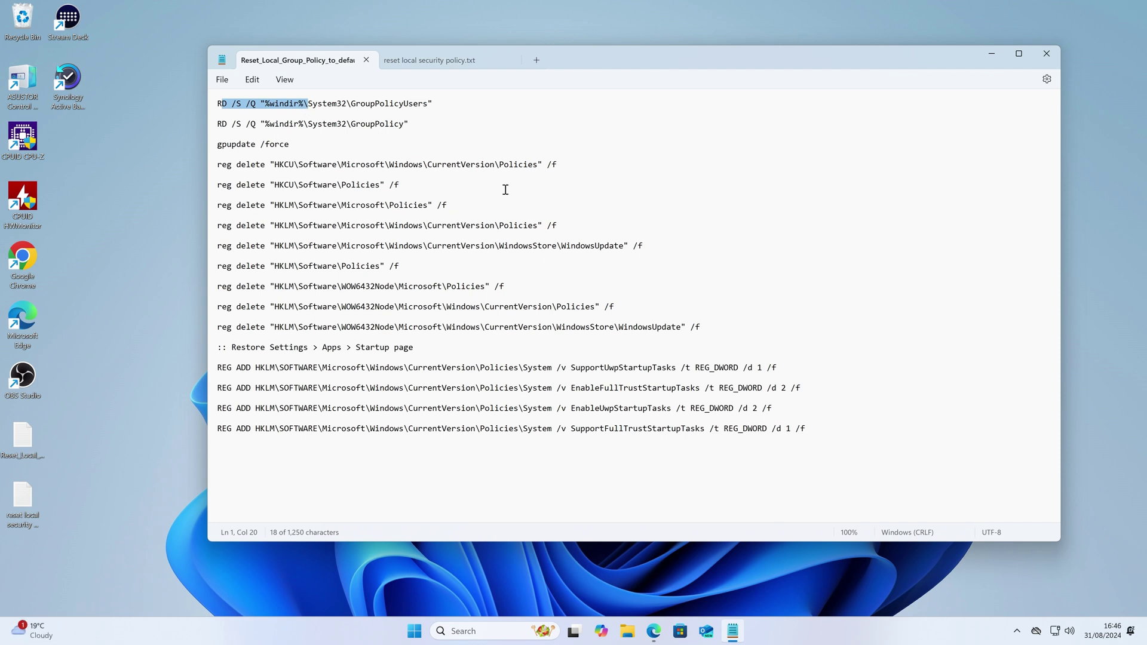
left_click(615, 189)
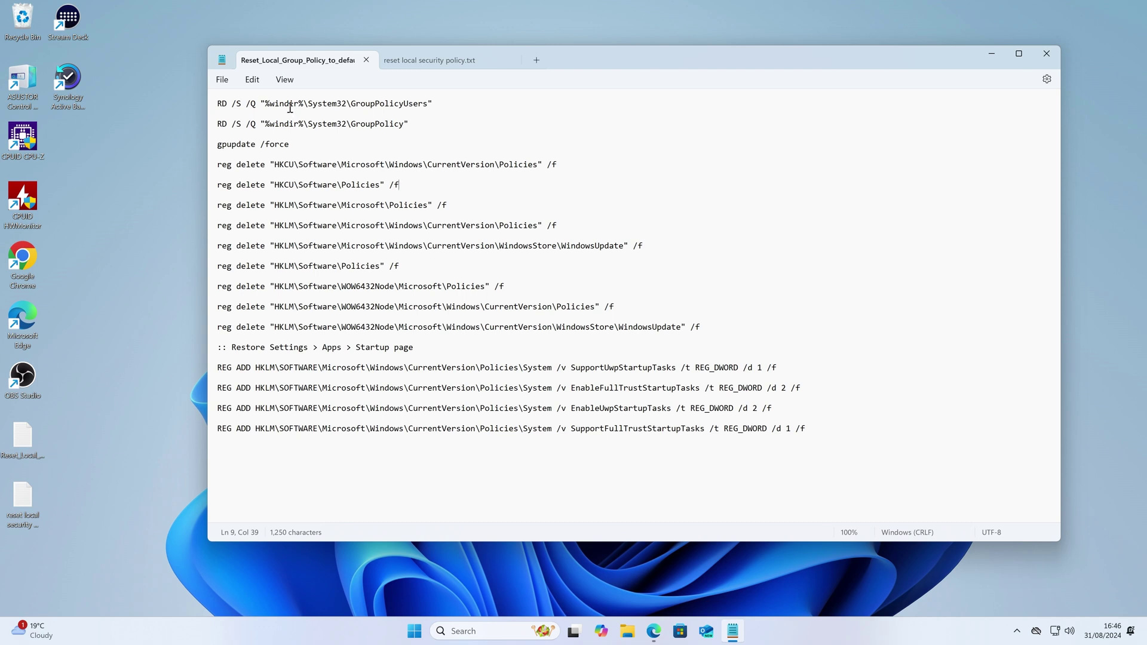
Save it as 'Reset_Local_Group_Policy_to_default.bat' with file type All files.
left_click(222, 80)
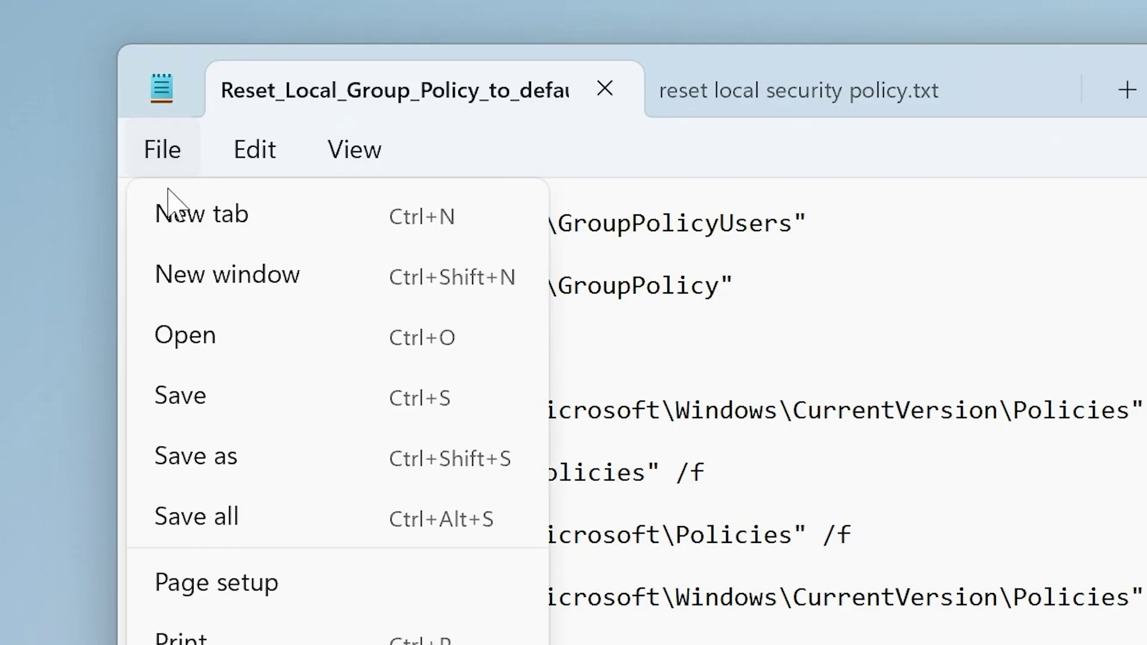
left_click(237, 185)
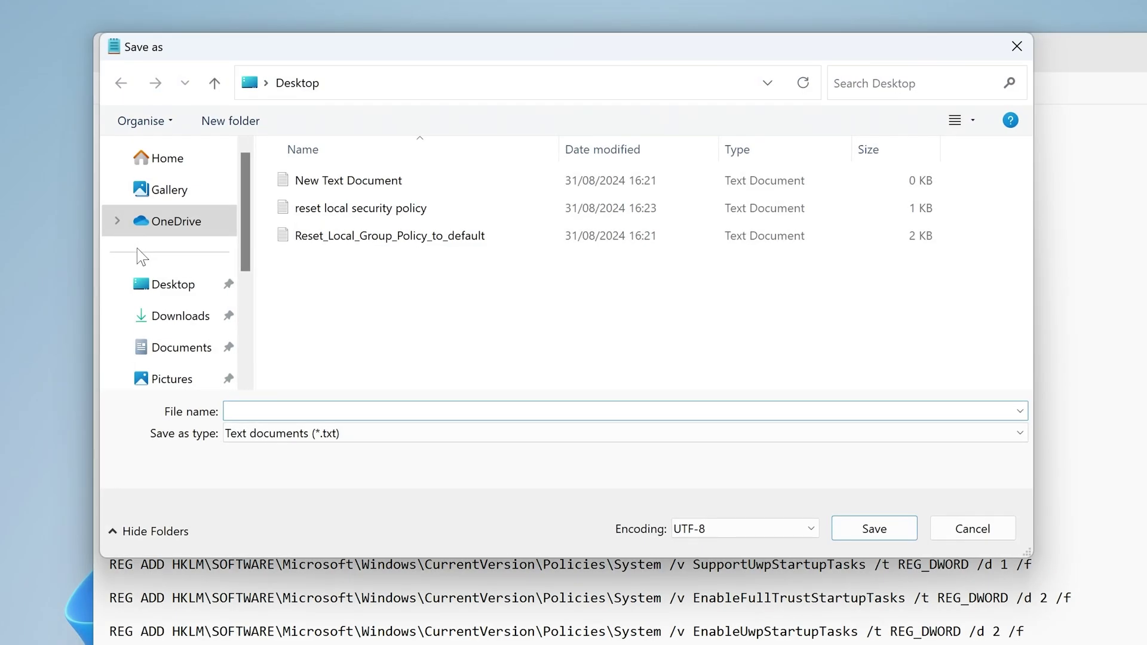
left_click(325, 243)
left_click(385, 434)
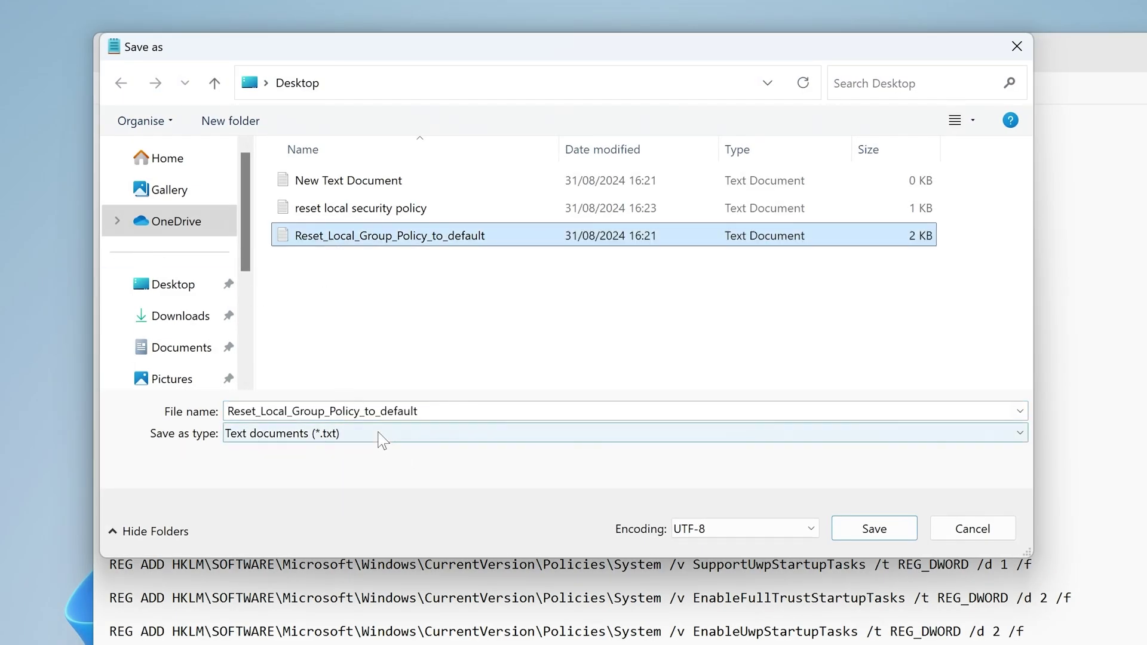
left_click(352, 467)
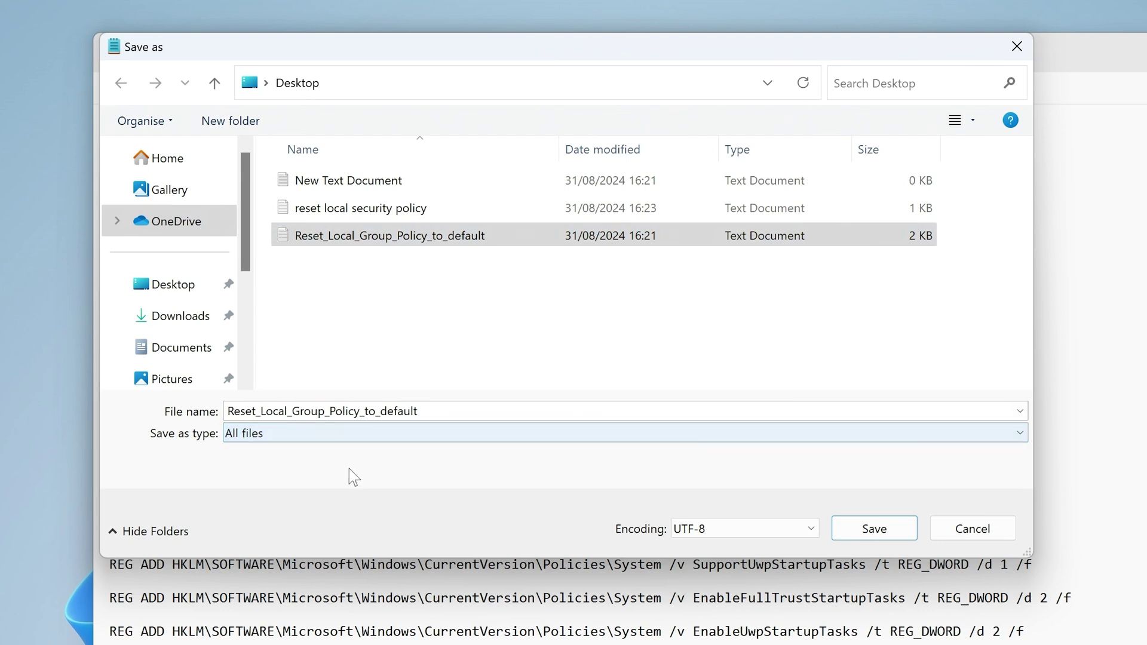
double_click(460, 411)
key("End")
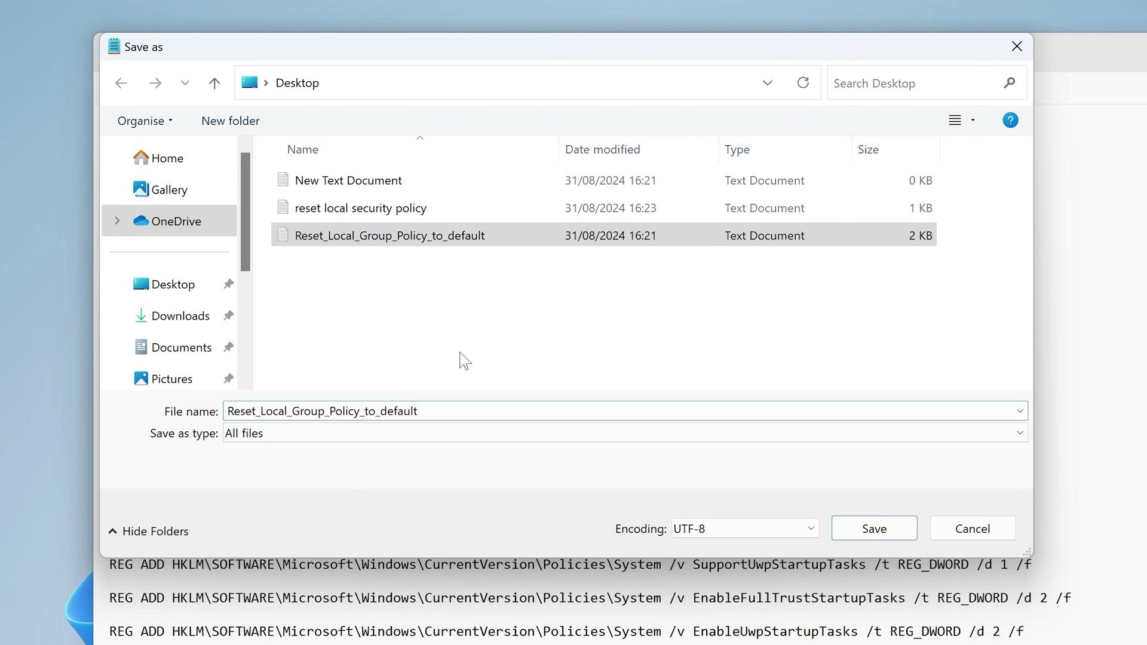
type(".bat")
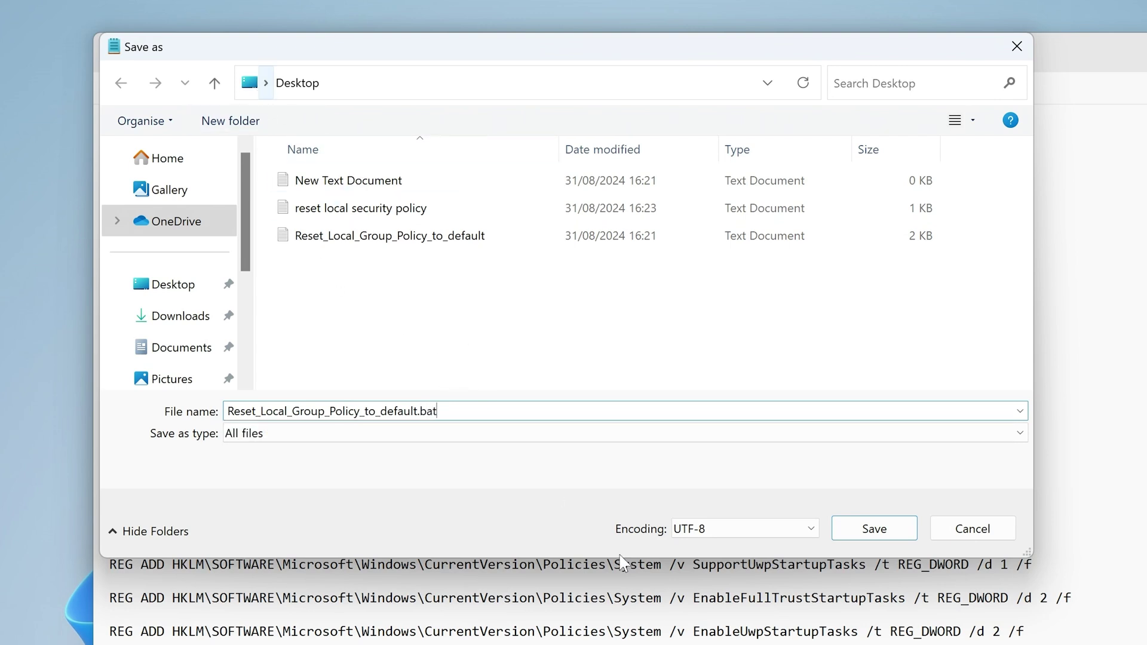
left_click(855, 535)
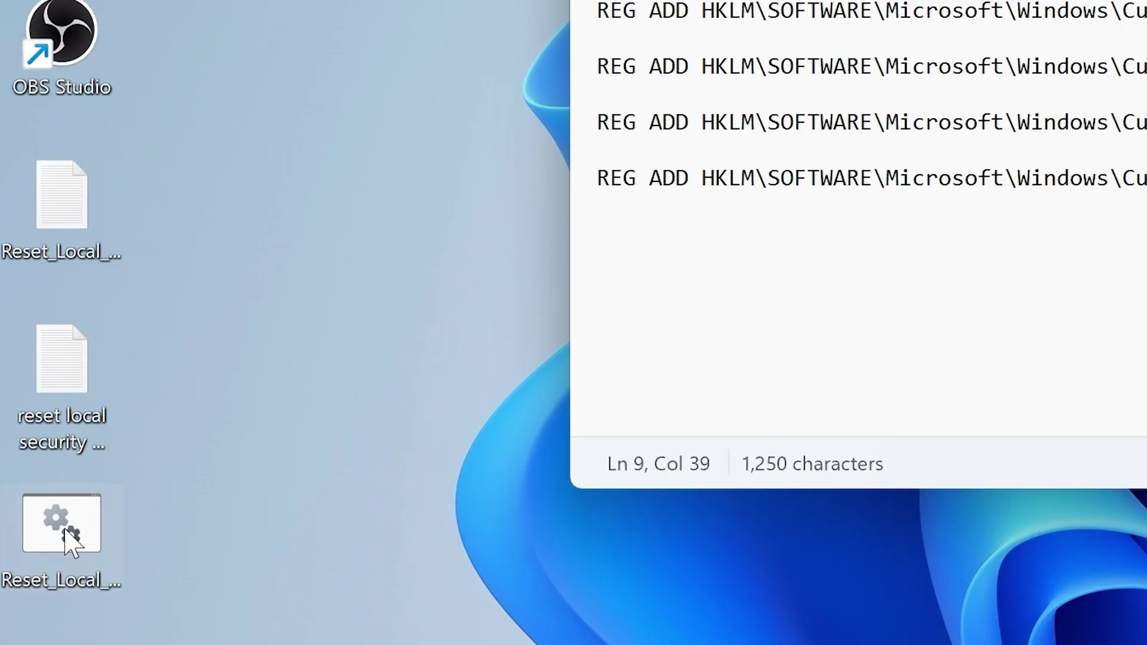
Run Reset_Local_Group_Policy_to_default.bat from the desktop as administrator, approving the UAC prompt.
right_click(67, 538)
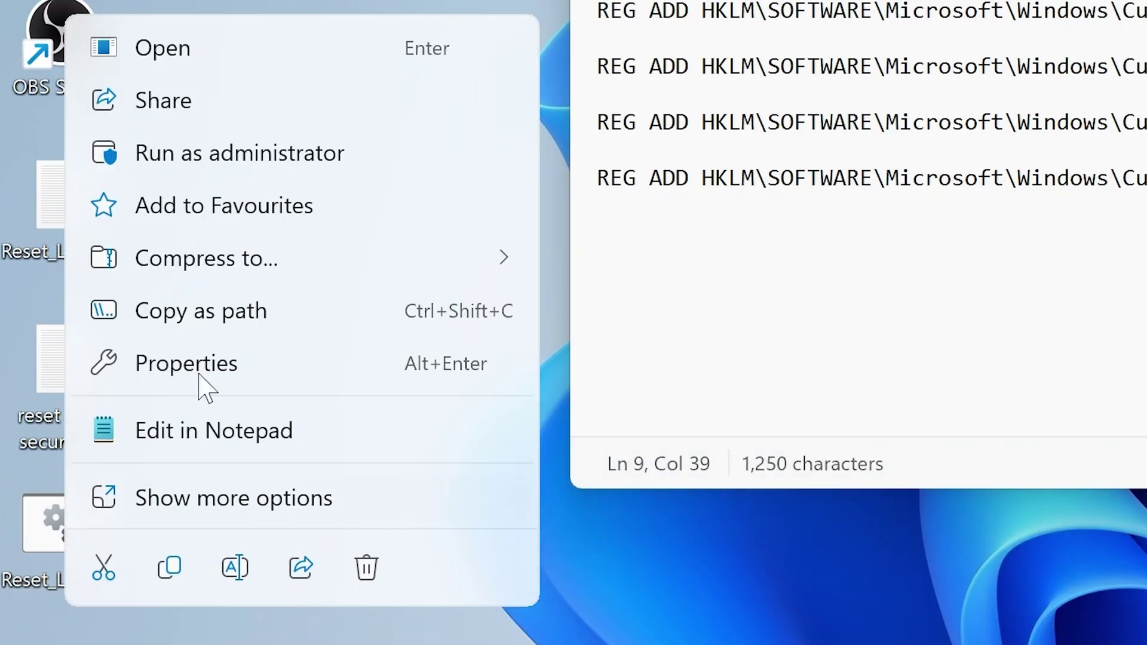
left_click(186, 159)
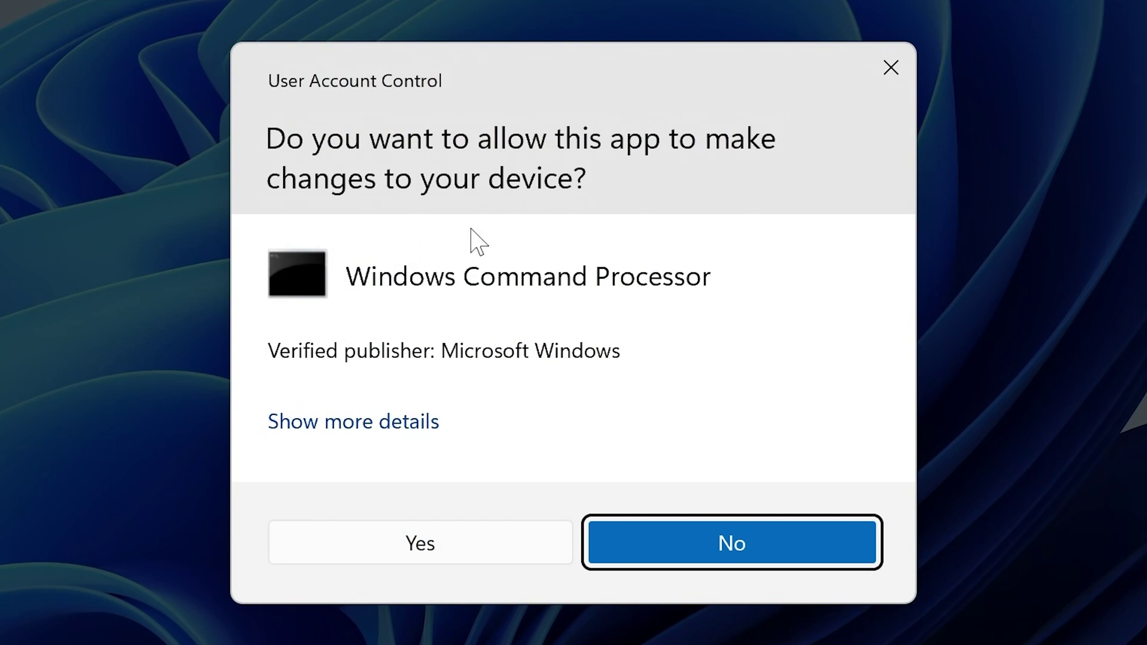
left_click(428, 548)
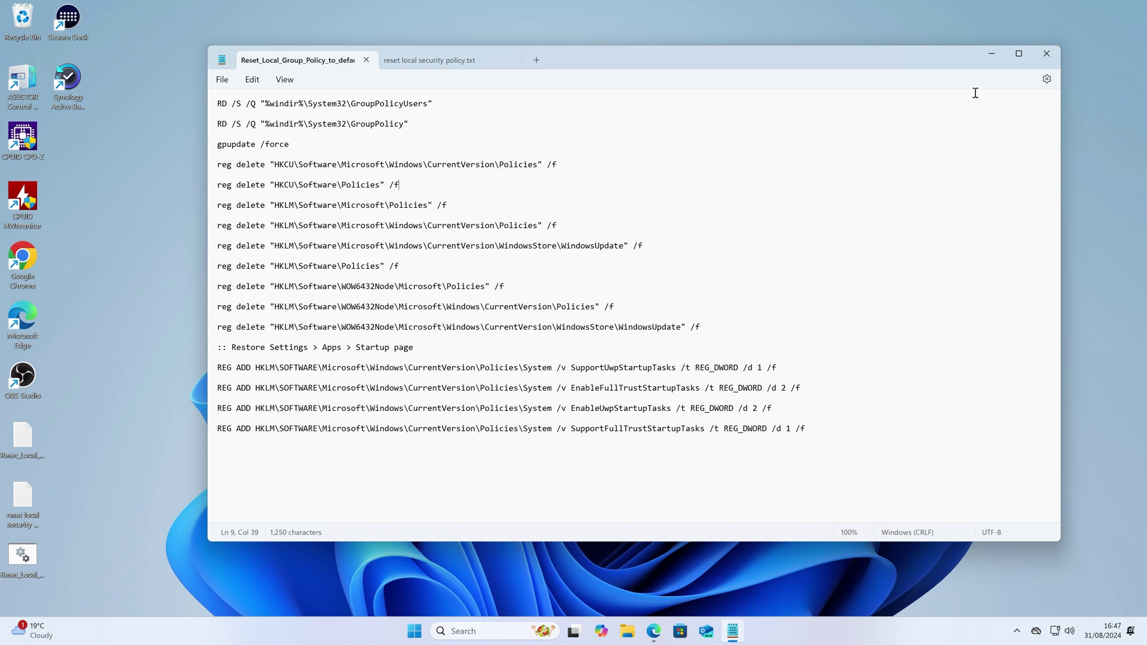
Close the Notepad window.
left_click(1045, 52)
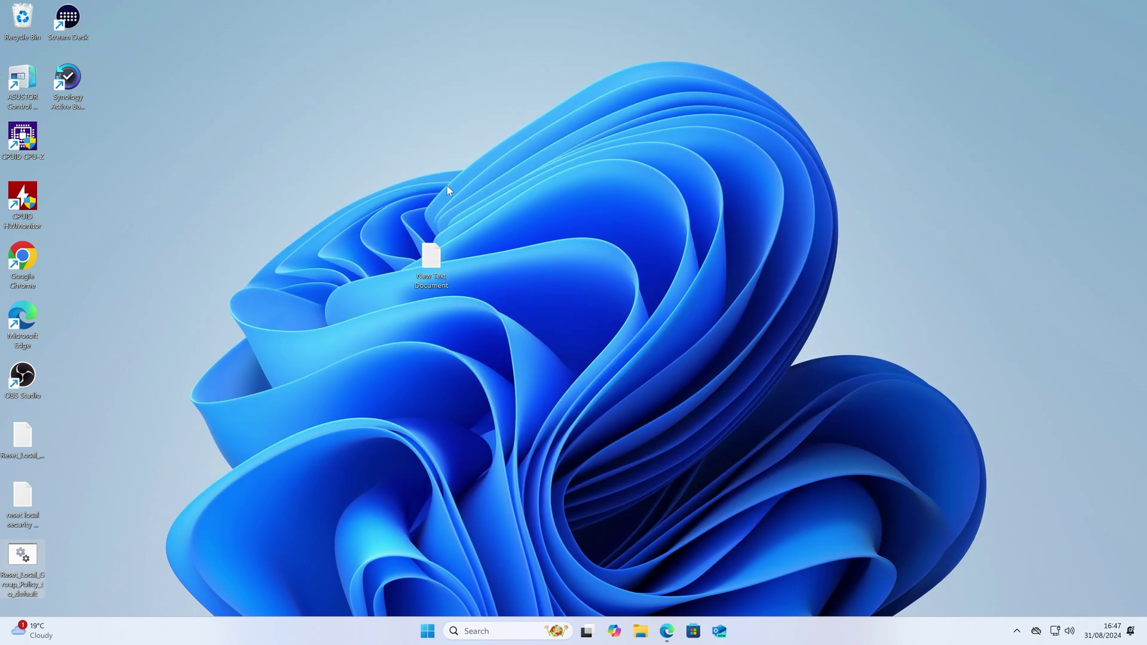